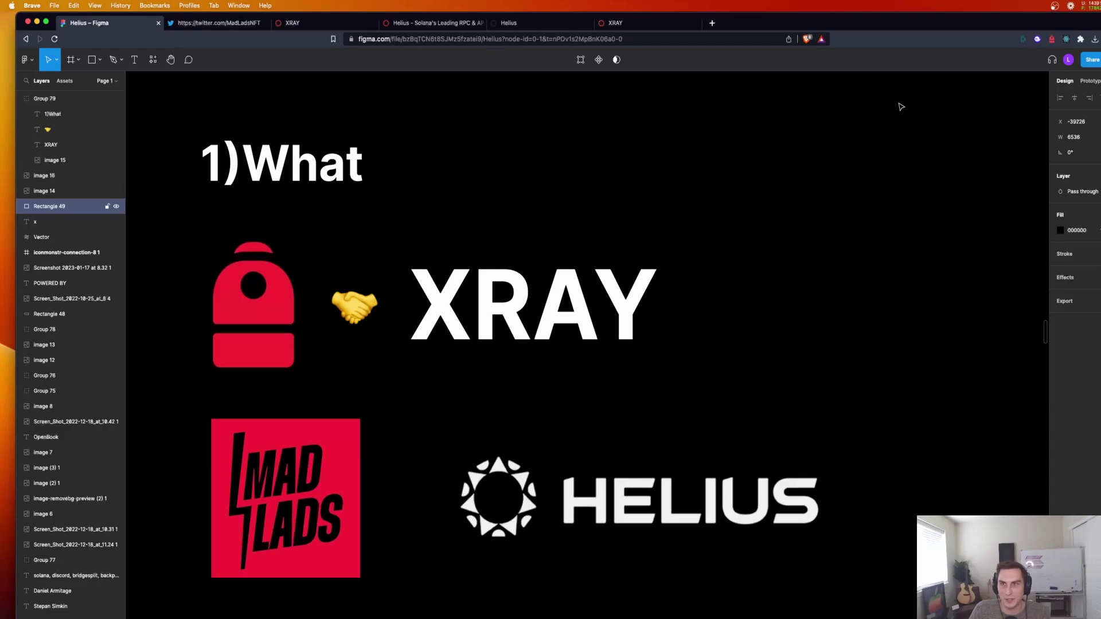
click(1051, 38)
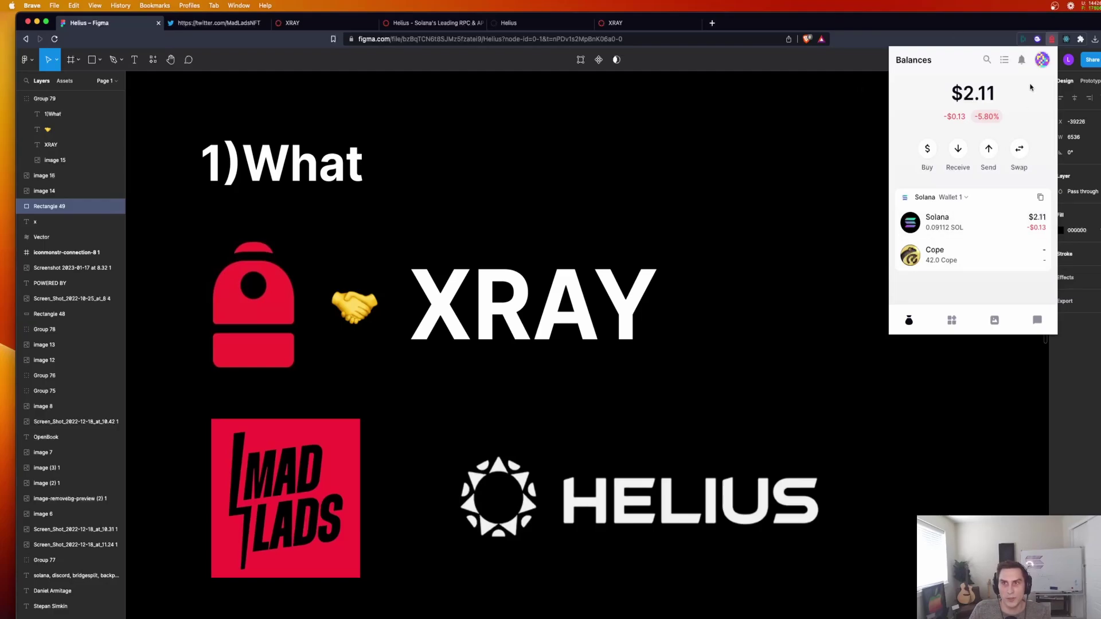
click(1042, 60)
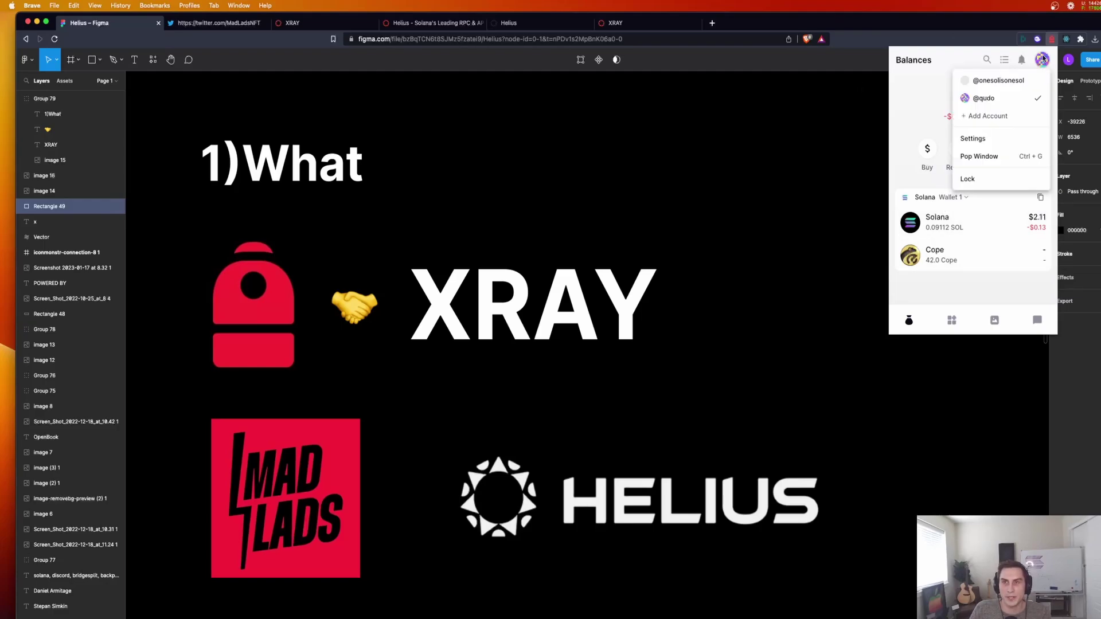
click(992, 141)
click(942, 202)
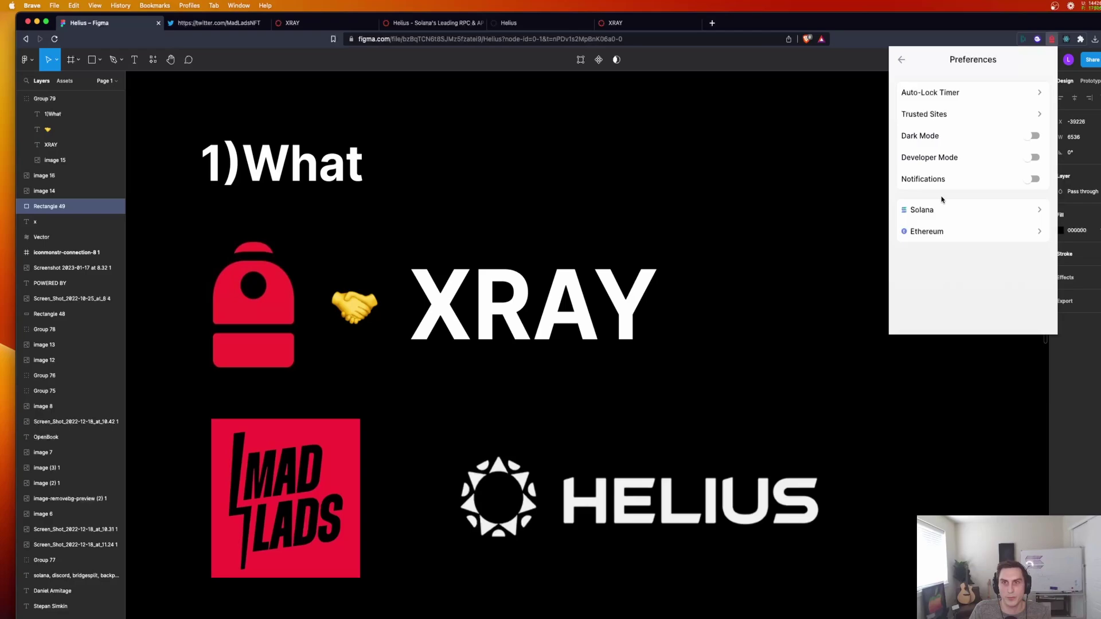
click(938, 208)
click(943, 140)
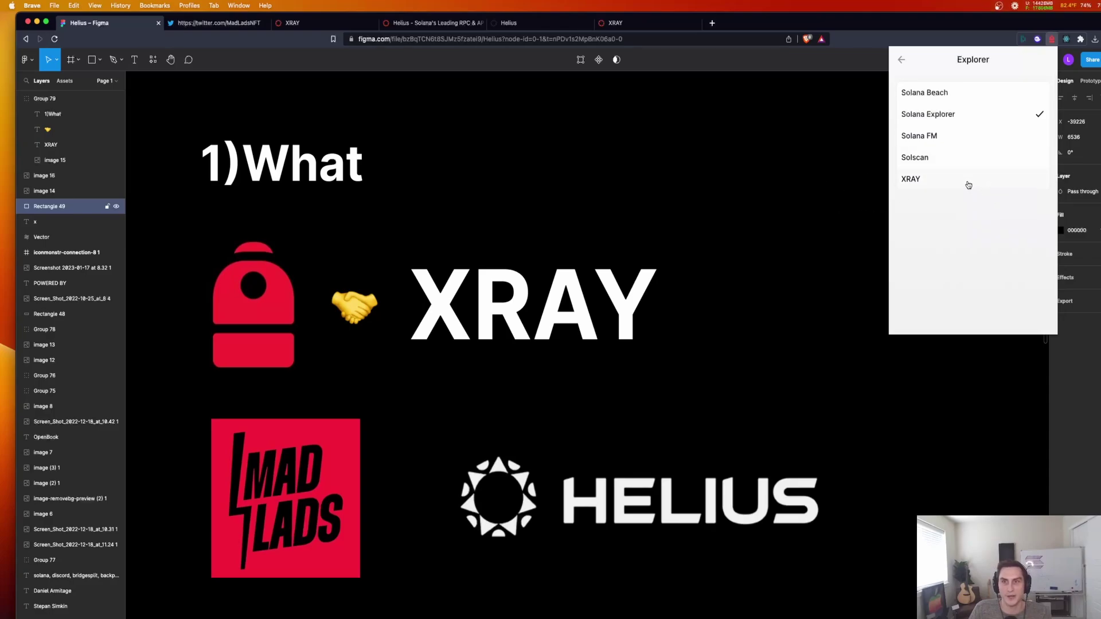
Step: Make XRAY the default Solana explorer and return to the balances view
click(968, 183)
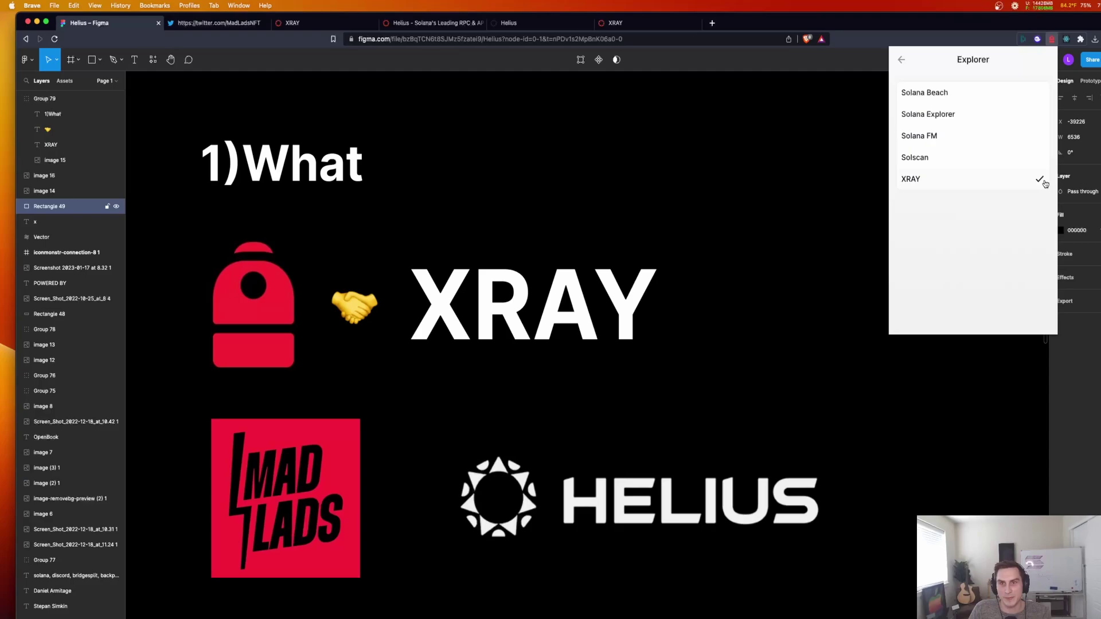
click(902, 60)
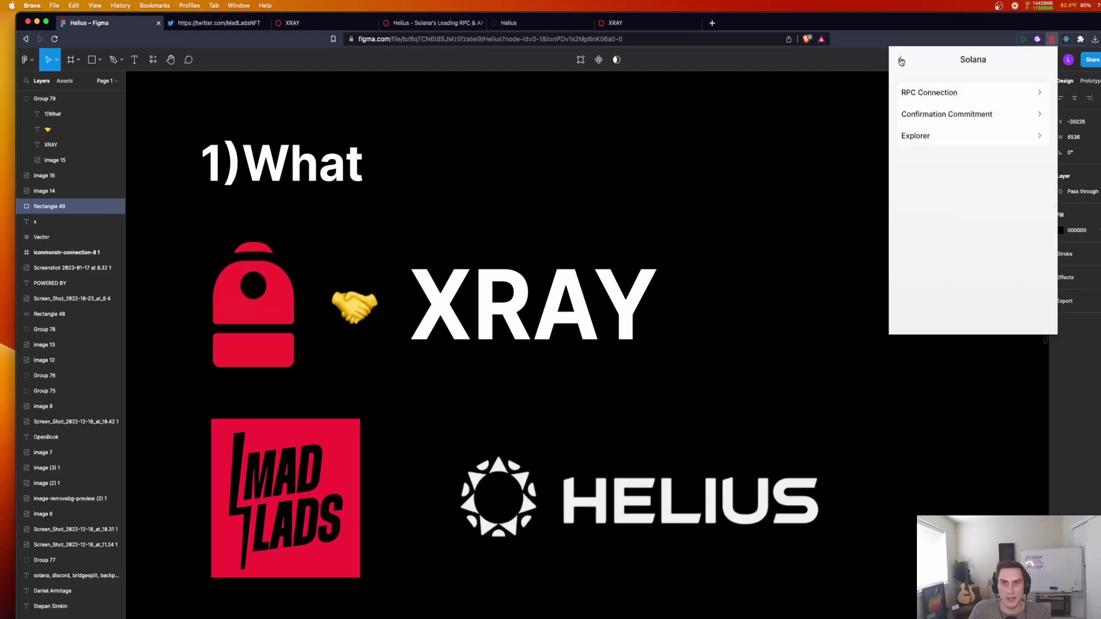
click(902, 60)
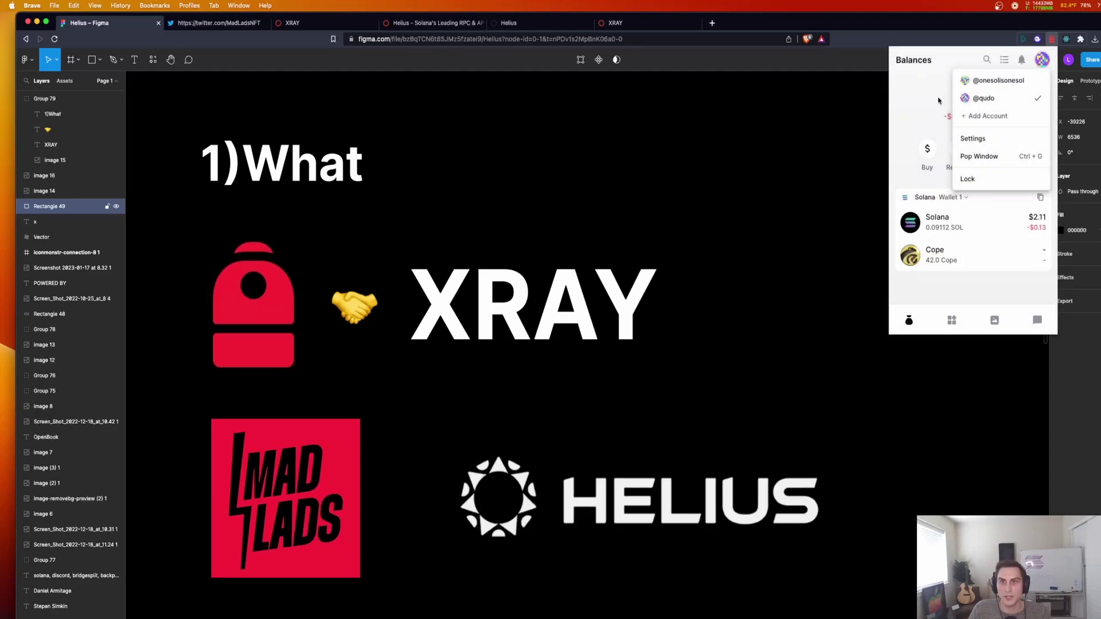
Step: View the received +42 Cope transfer from transaction history in XRAY
click(940, 103)
click(1003, 61)
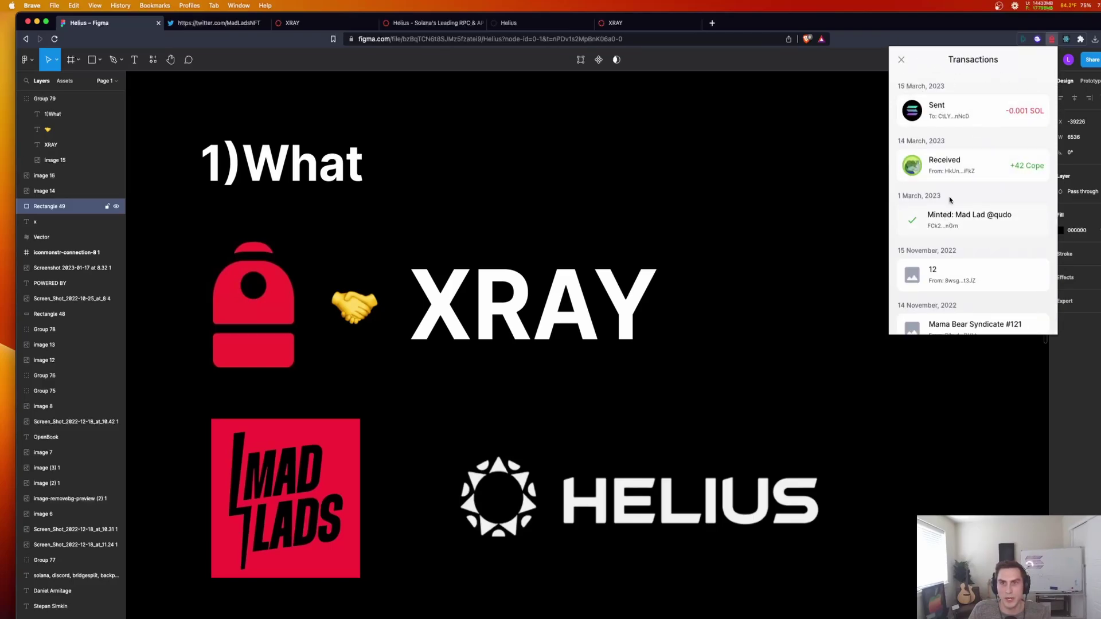
click(978, 170)
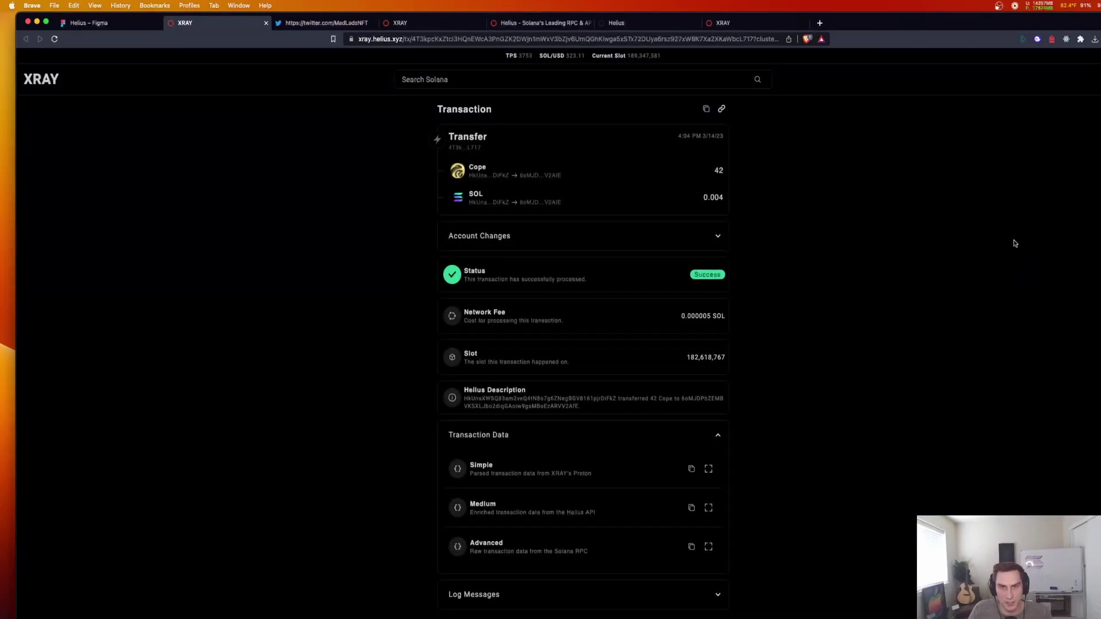
click(706, 240)
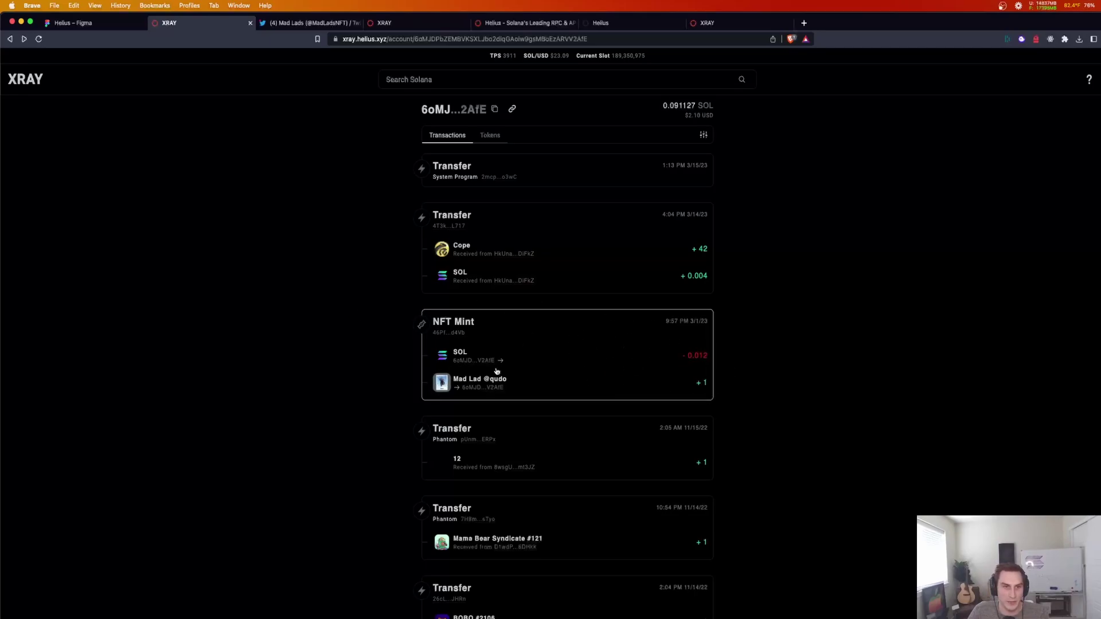
click(591, 334)
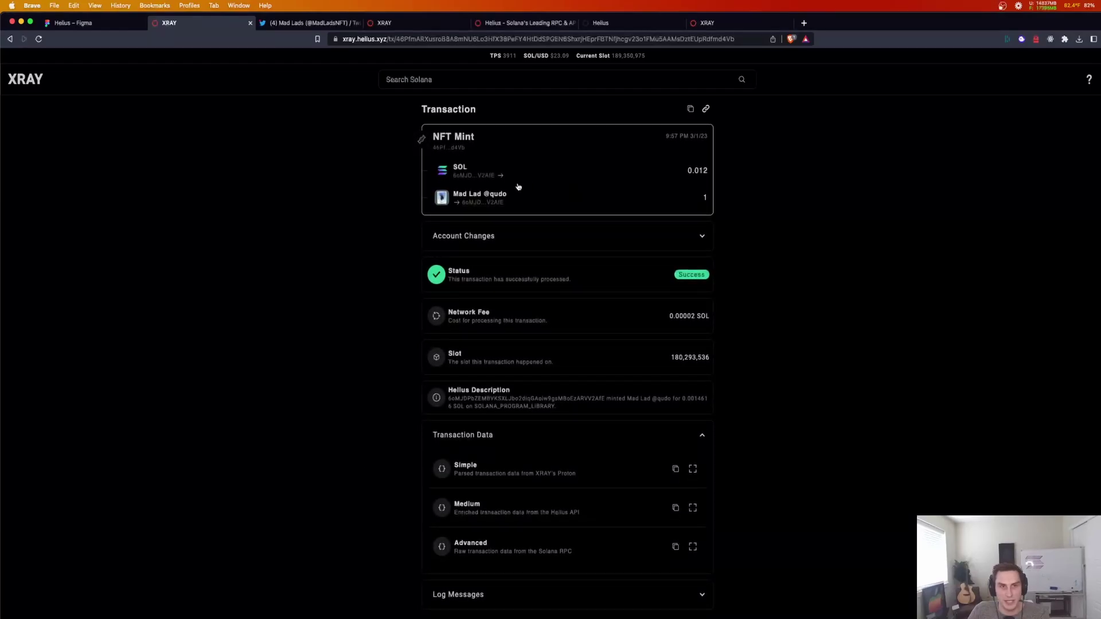
click(442, 197)
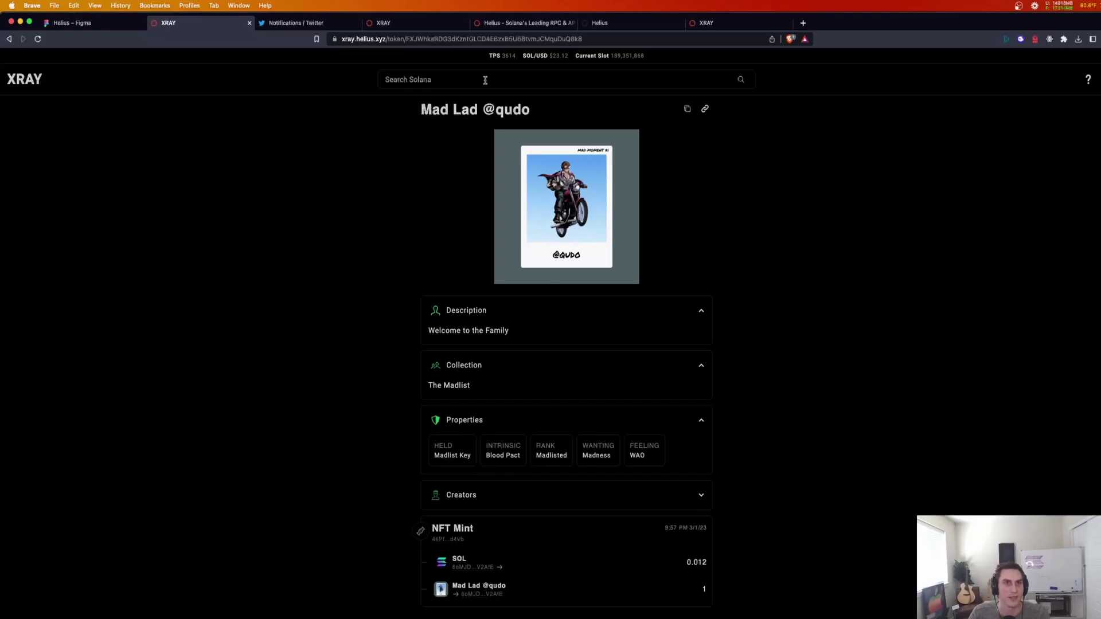
Step: Go from the Helius homepage to the developer dashboard's RPC Control Panel
click(508, 25)
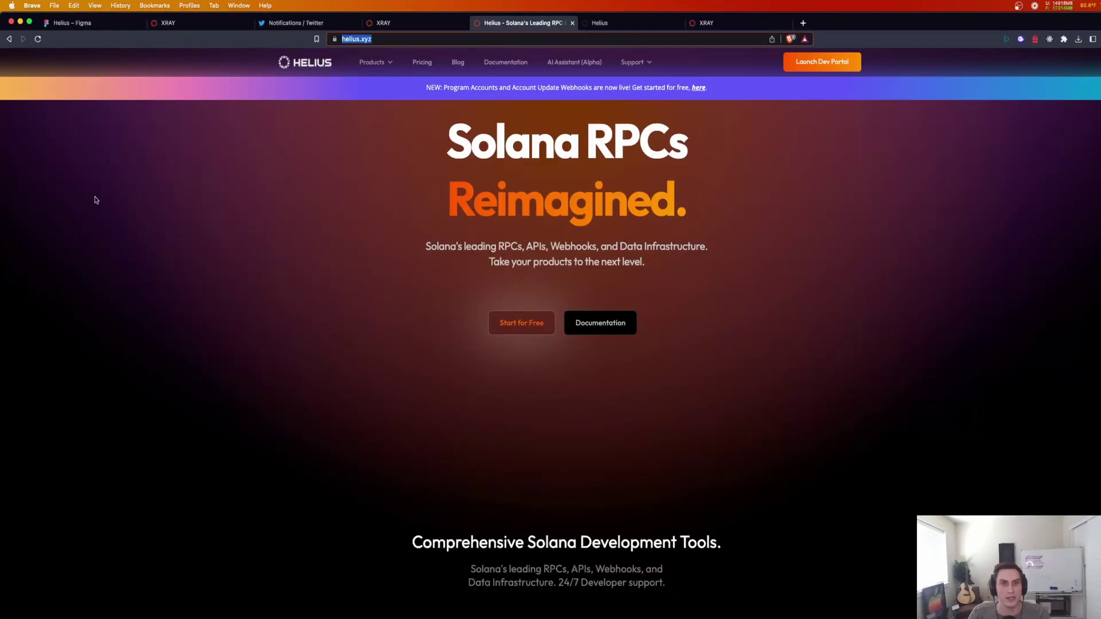
drag(390, 254, 351, 340)
click(330, 213)
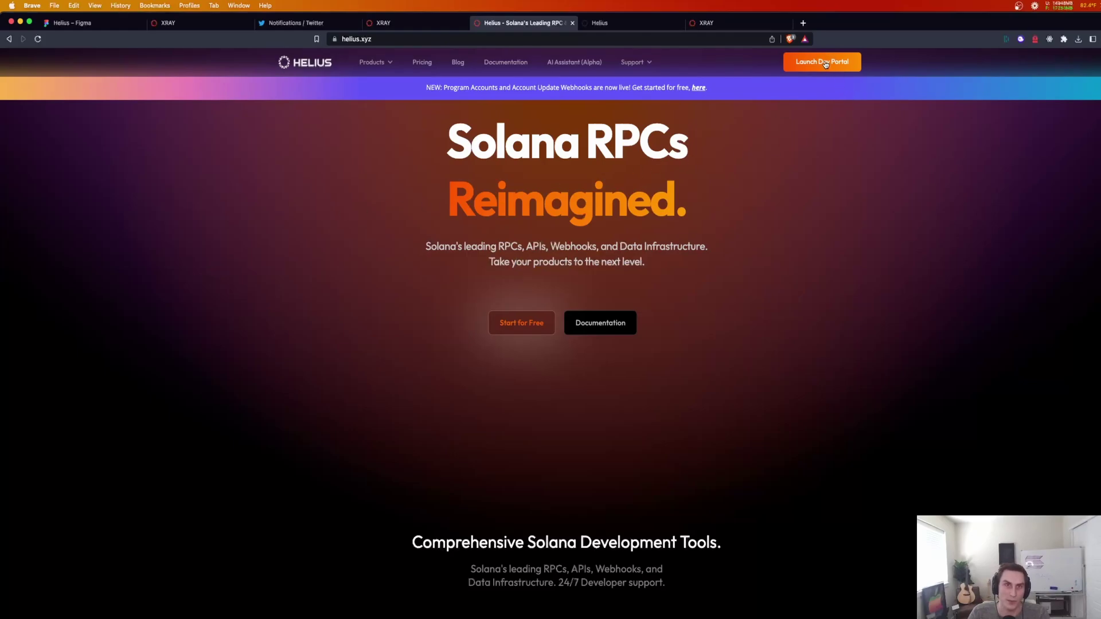
click(641, 24)
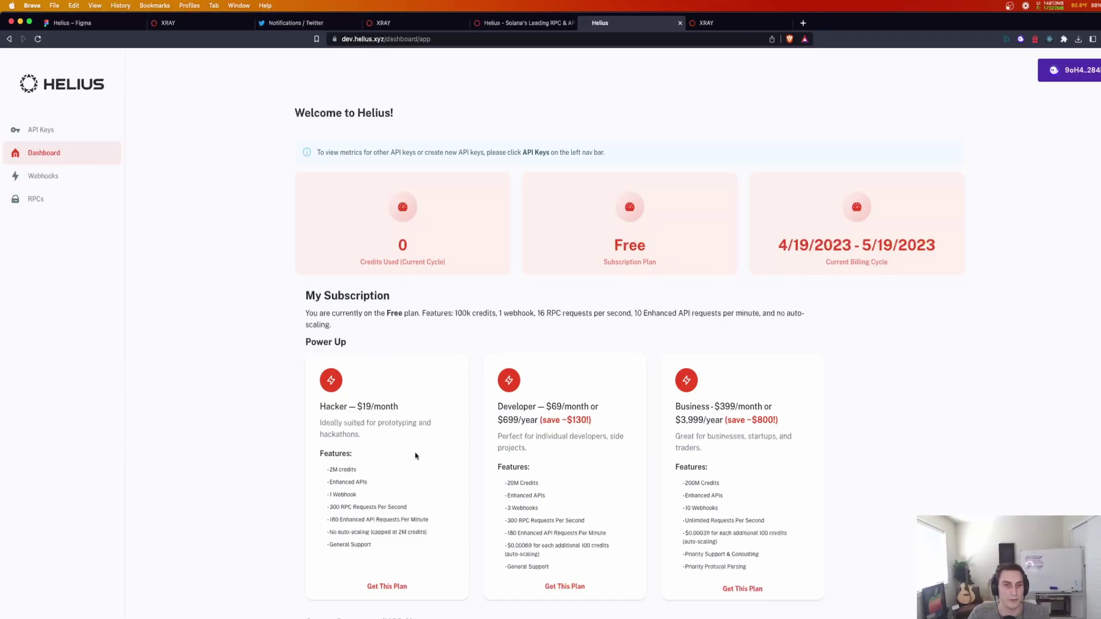
click(40, 204)
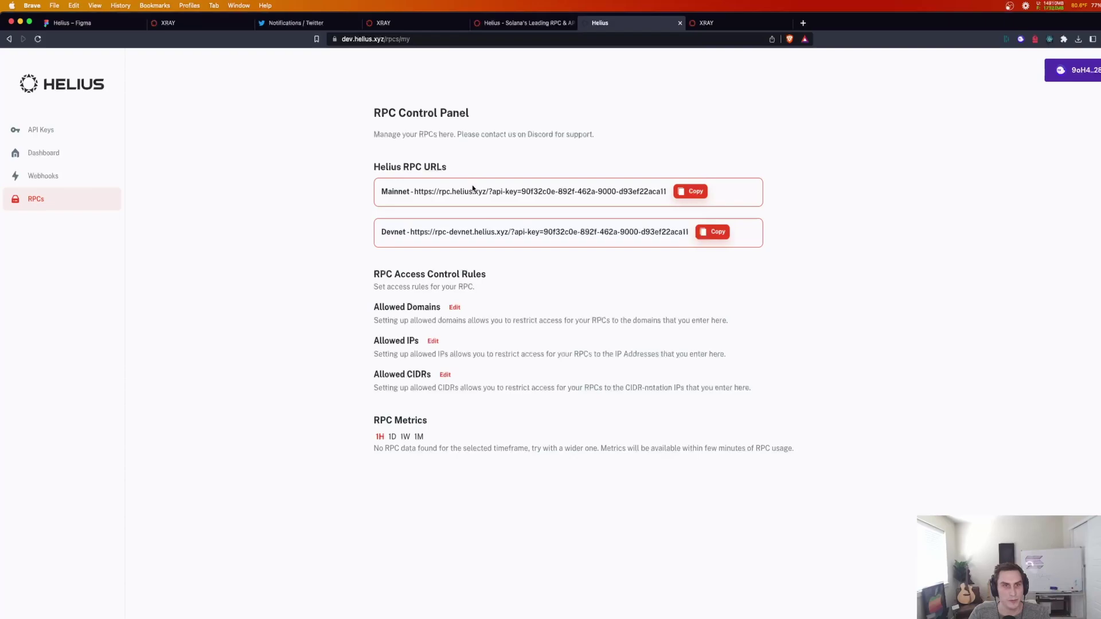
Step: Copy the Helius Mainnet RPC URL with its API key
drag(519, 193, 664, 188)
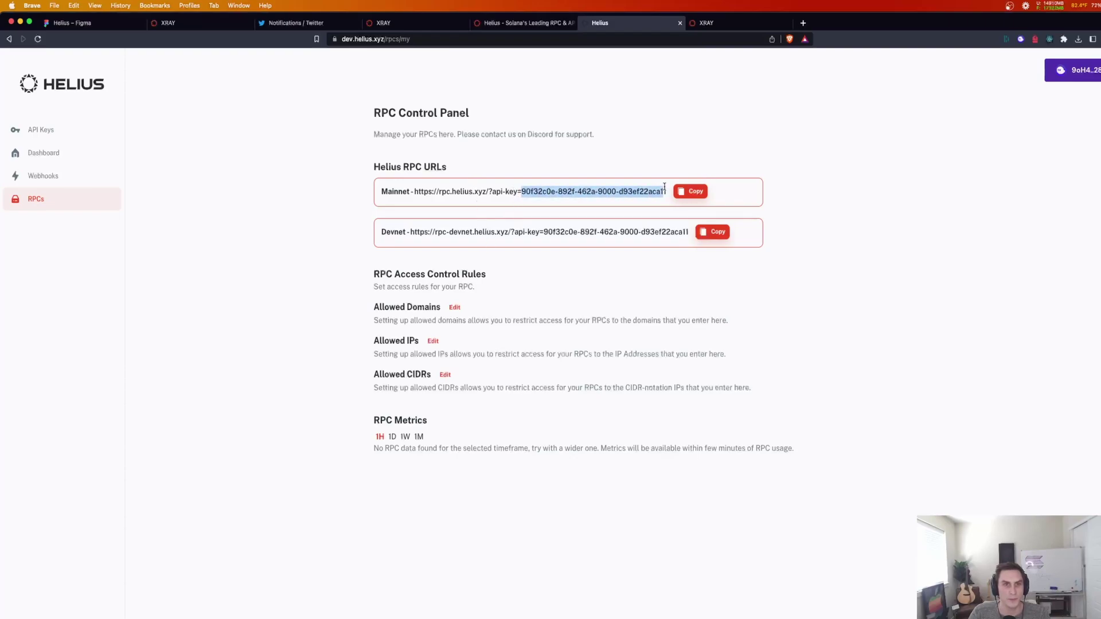
click(514, 230)
triple_click(630, 189)
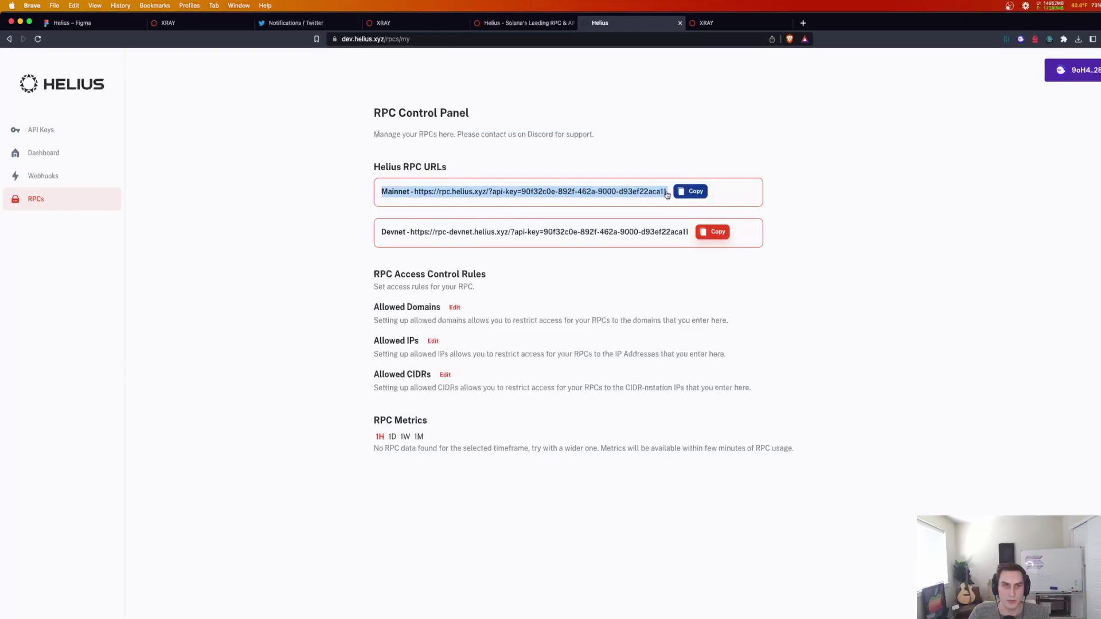
triple_click(375, 238)
click(519, 201)
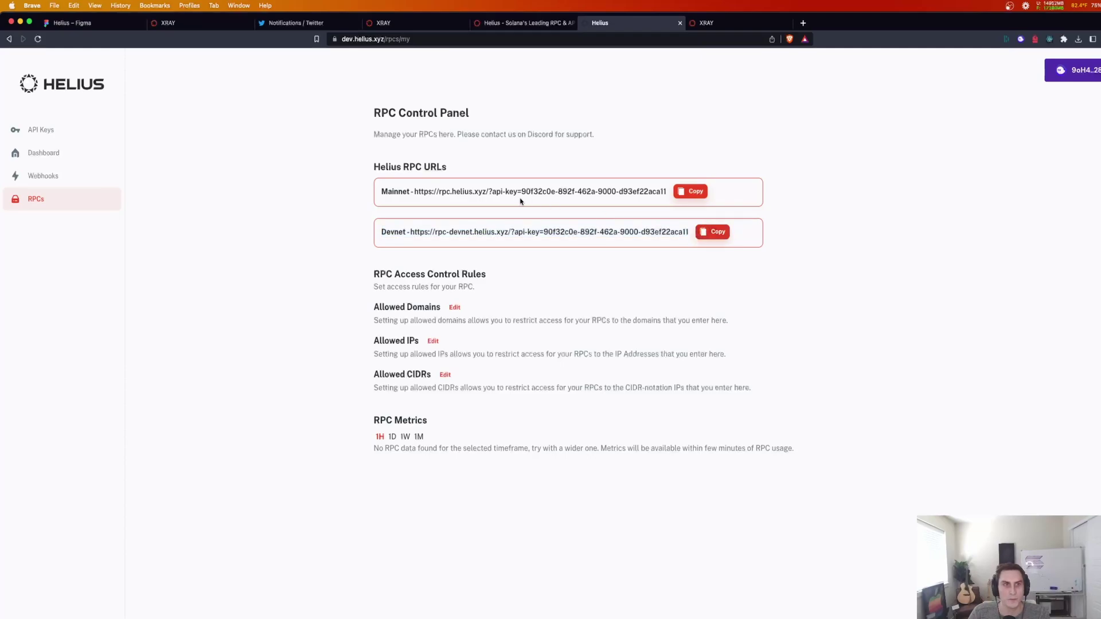
click(690, 192)
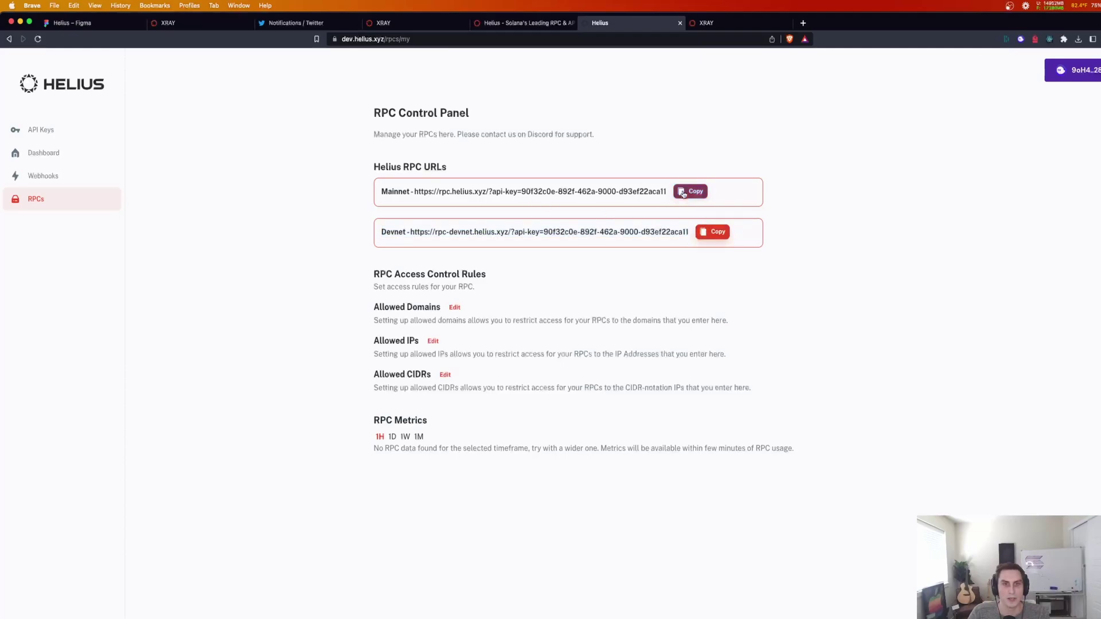
Step: Unlock Backpack and navigate to Settings > Preferences > Solana > RPC Connection
click(1038, 40)
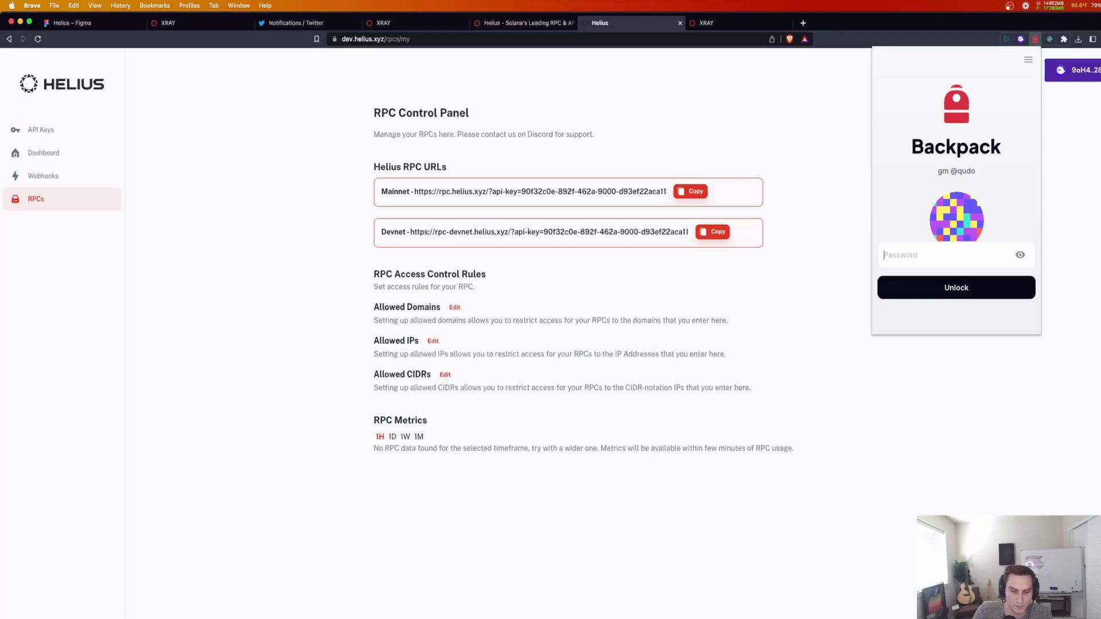
text(******)
key(Return)
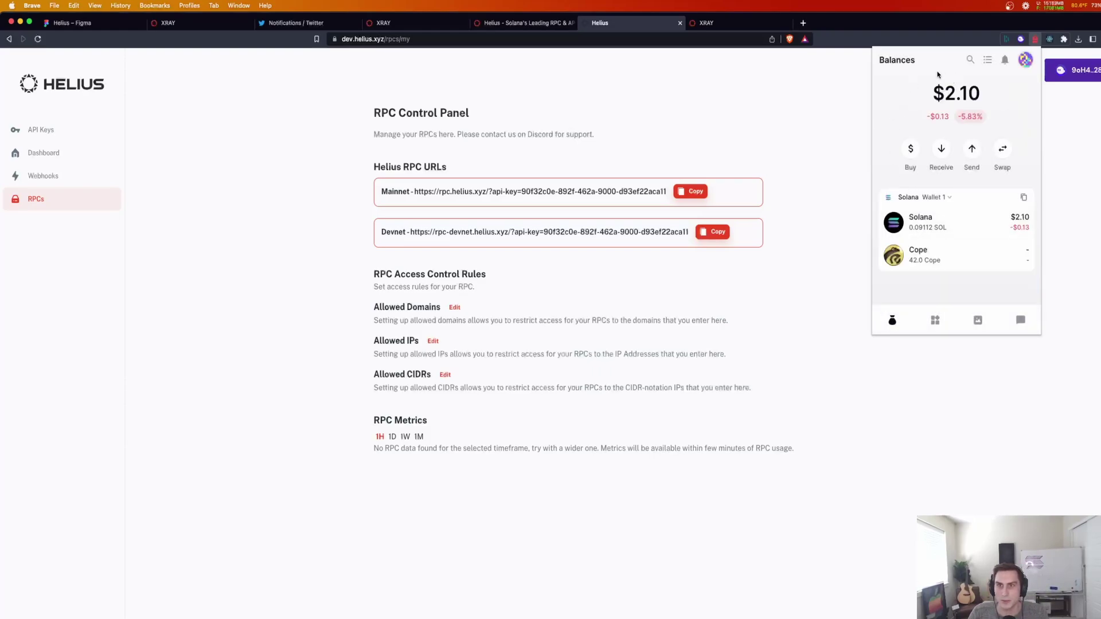
click(1025, 59)
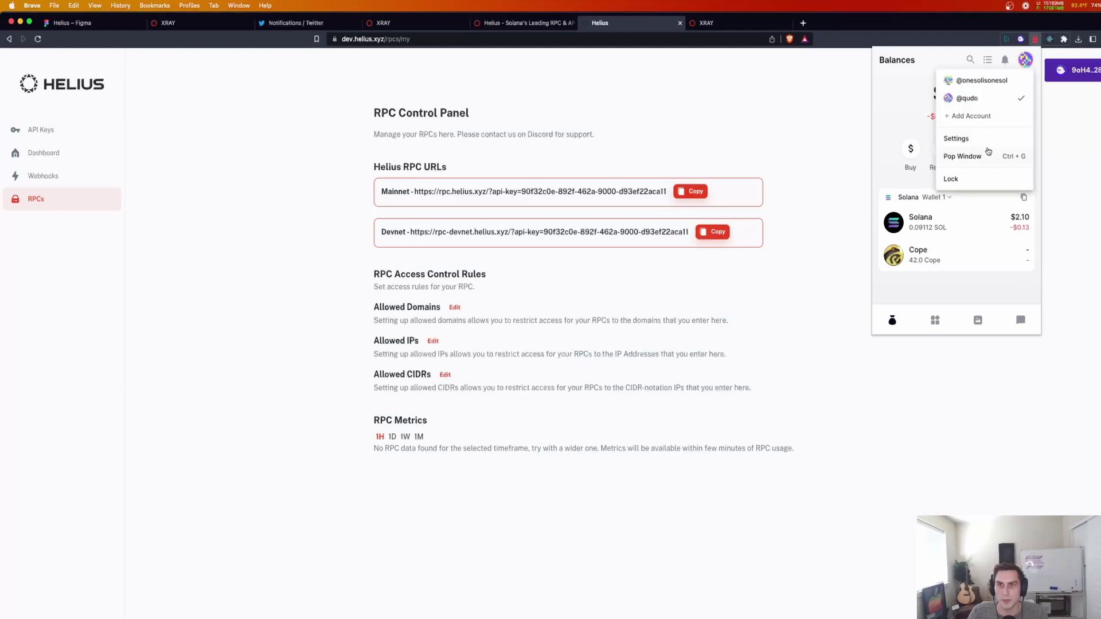
click(970, 145)
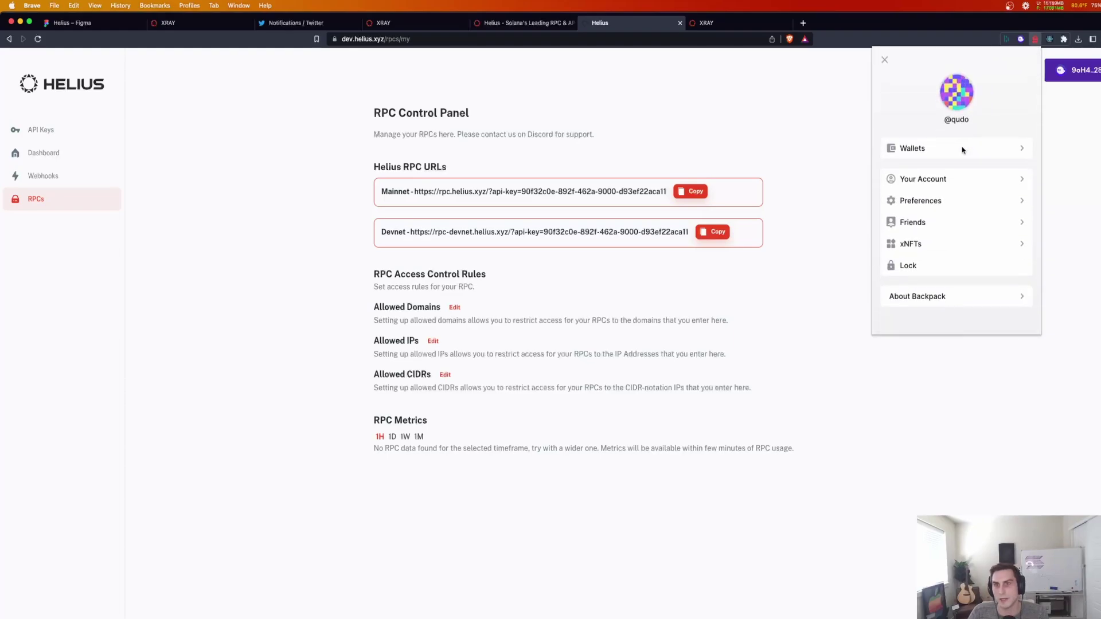
click(947, 200)
click(932, 212)
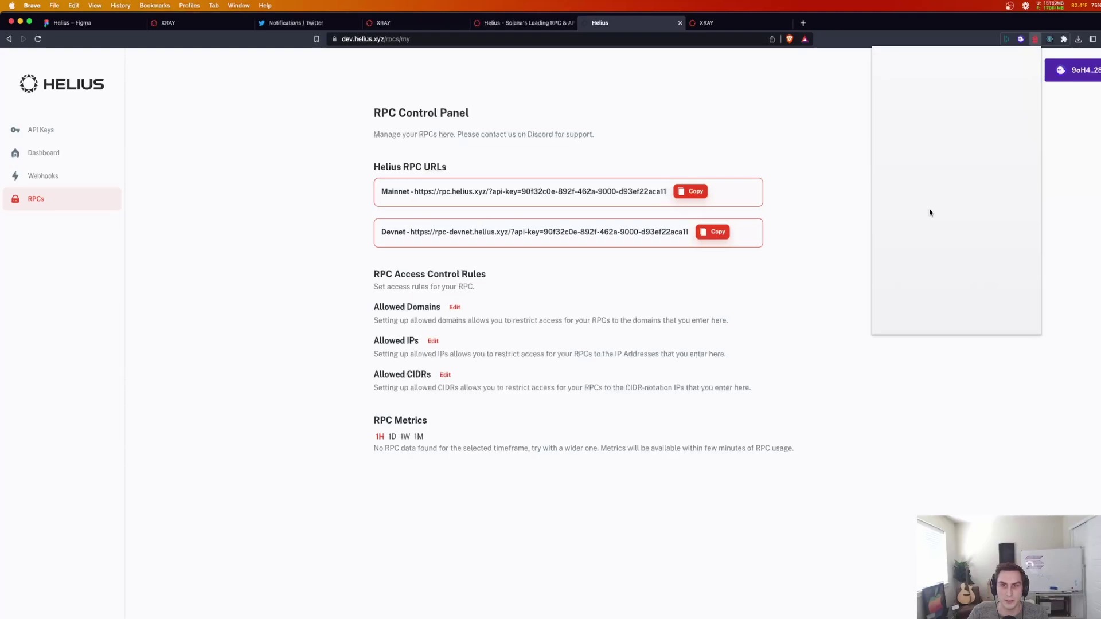
click(932, 97)
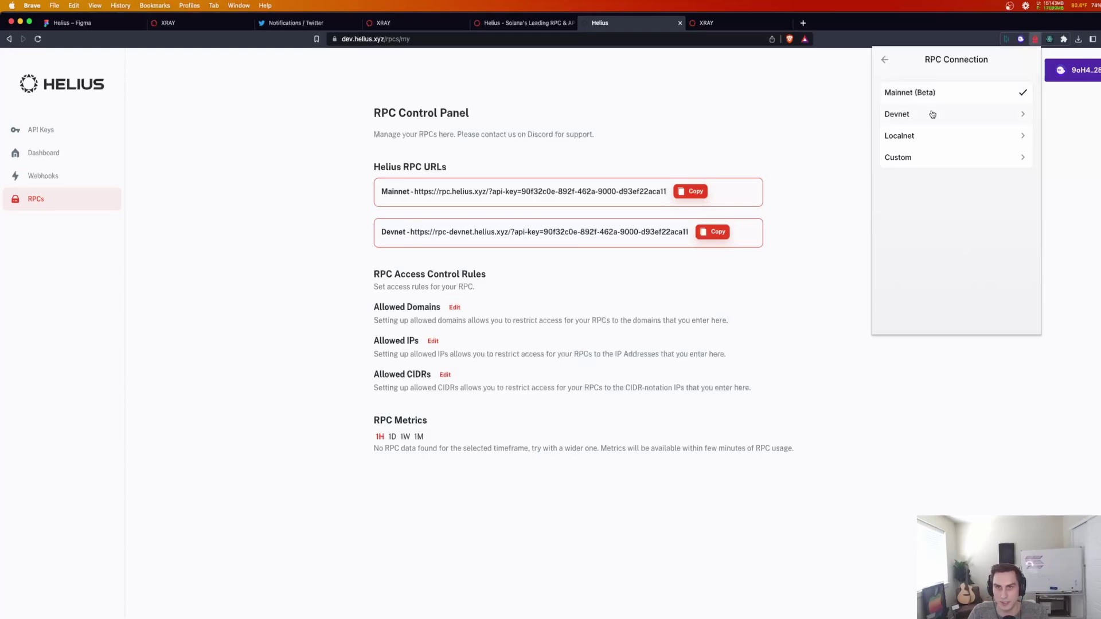
Step: Paste the Helius Mainnet URL as a Custom RPC and switch the wallet to it
click(925, 165)
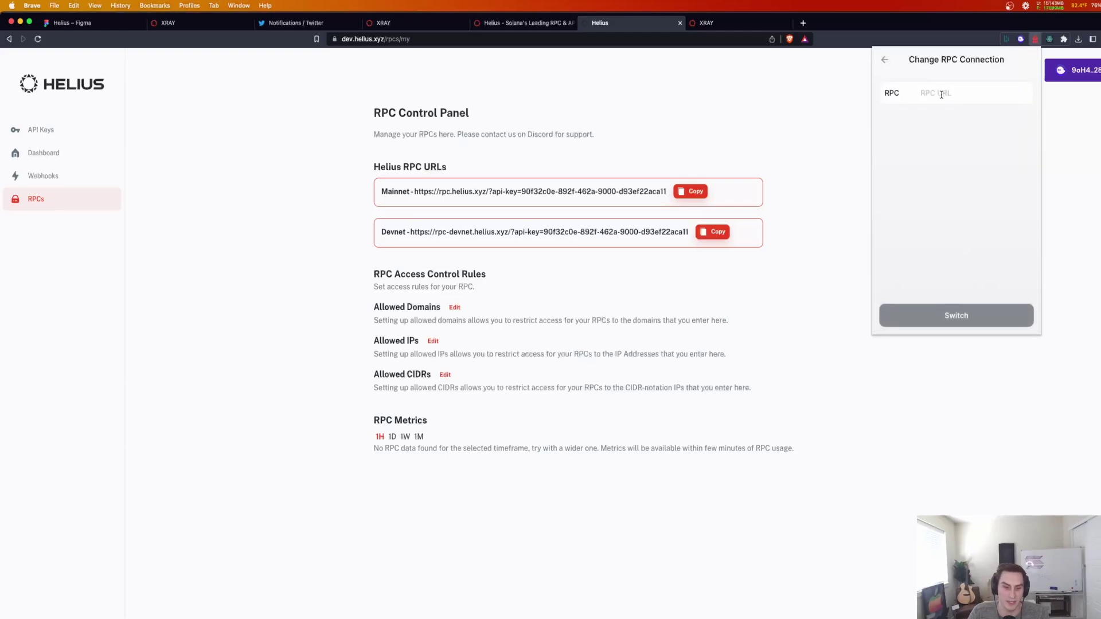
key(super+v)
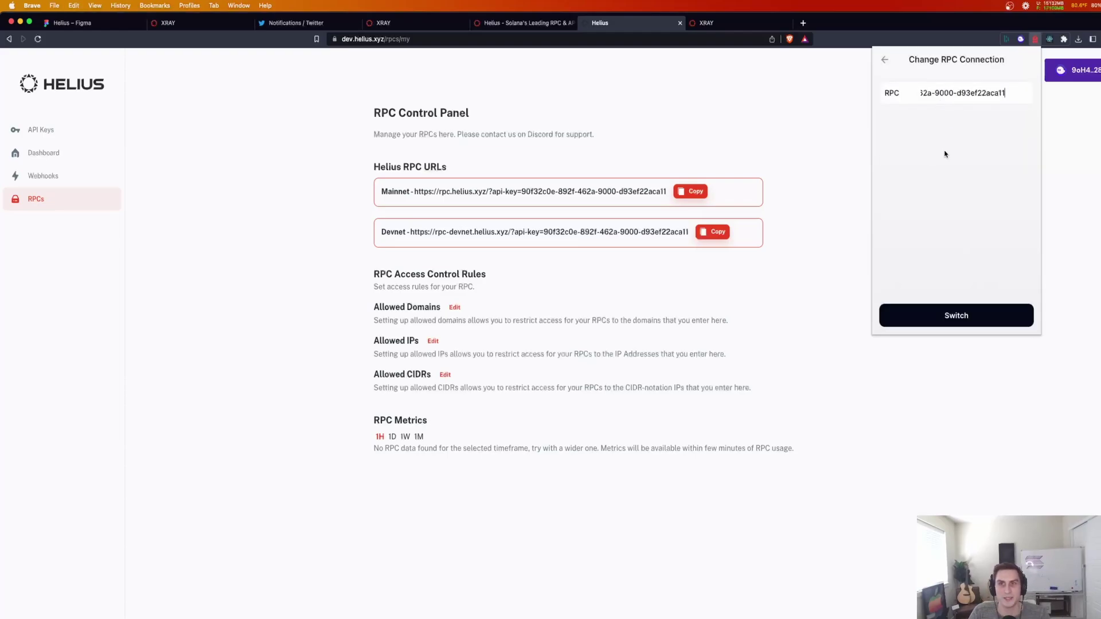
click(951, 315)
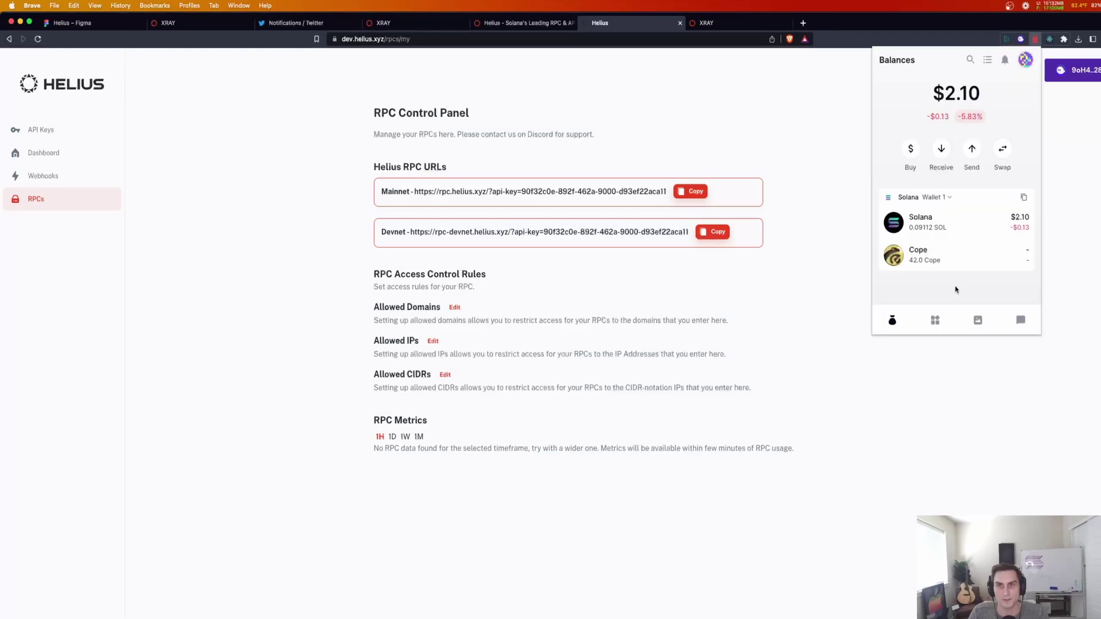